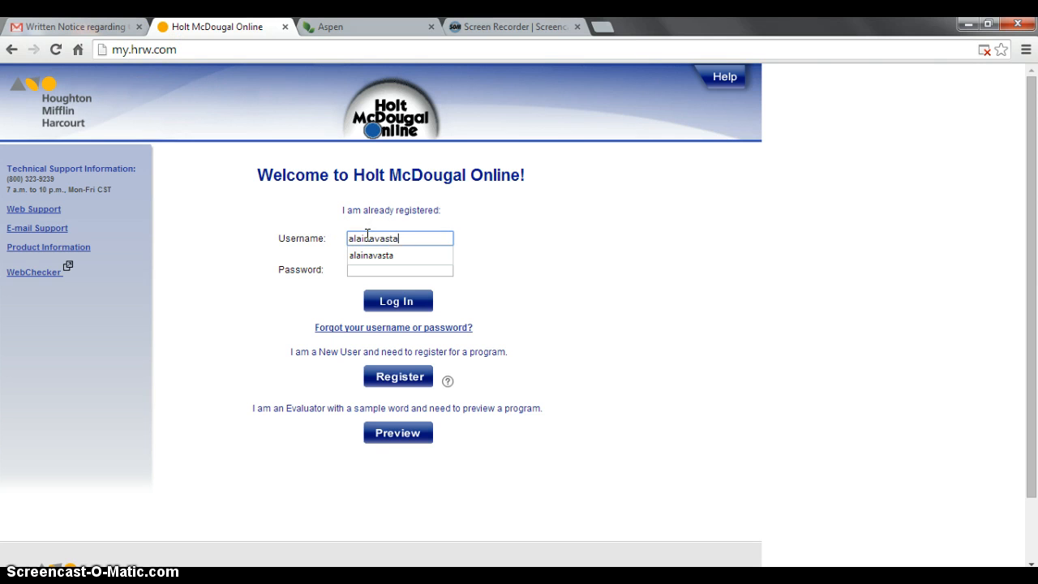
- Log in to the Holt McDougal teacher account with its username and password
{"action": "key", "text": "Tab"}
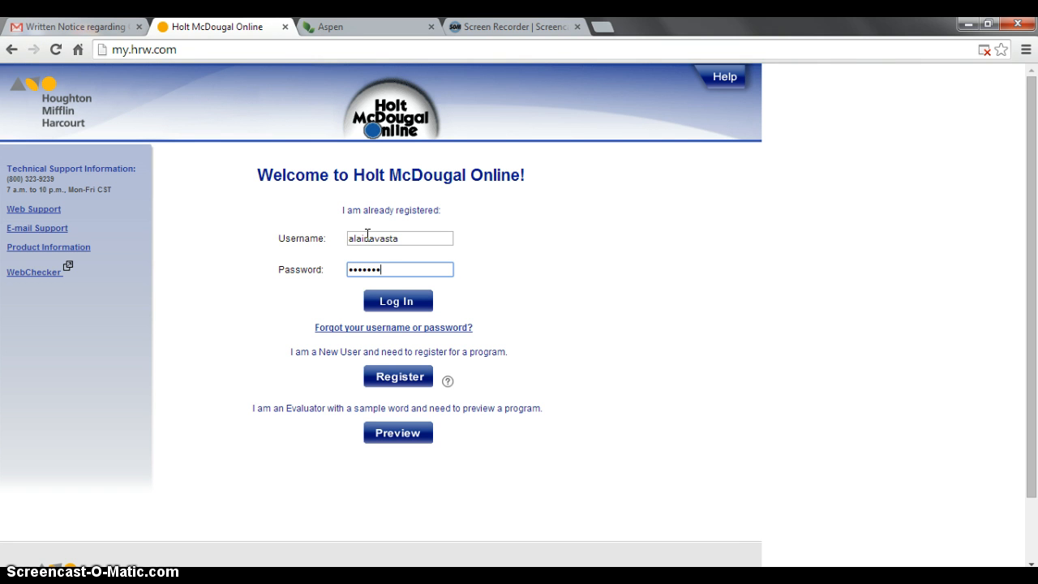
{"action": "left_click", "coordinate": [411, 303]}
{"action": "left_click", "coordinate": [411, 305]}
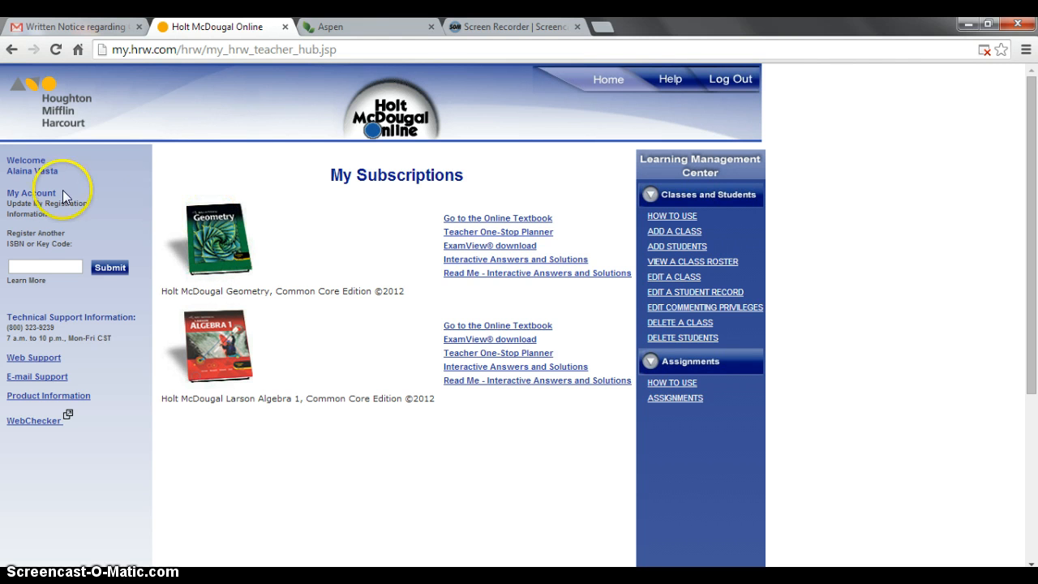
- Open the Add a Class form from the Learning Management Center panel
{"action": "left_click", "coordinate": [26, 267]}
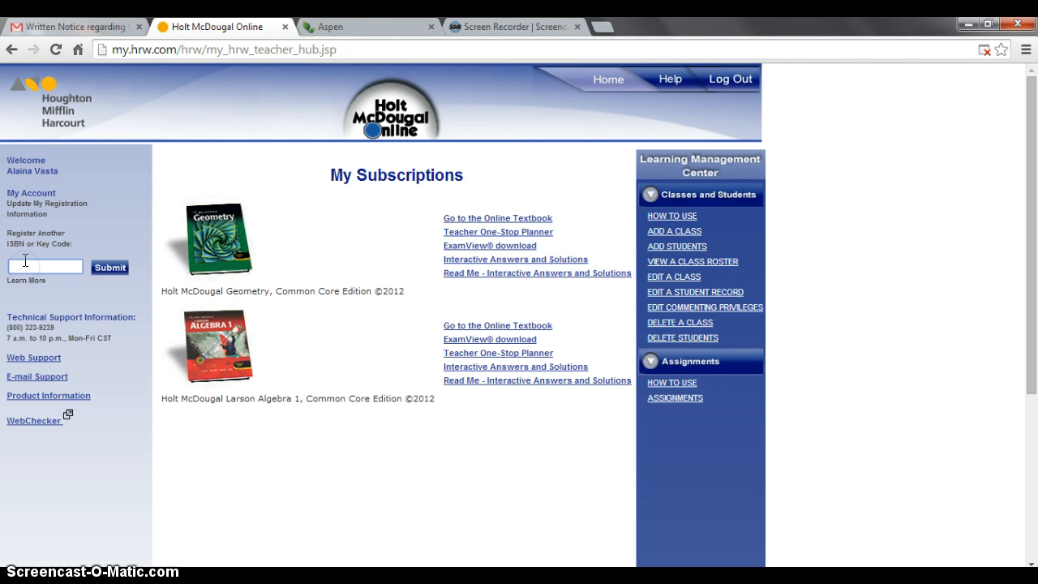
{"action": "left_click", "coordinate": [28, 266]}
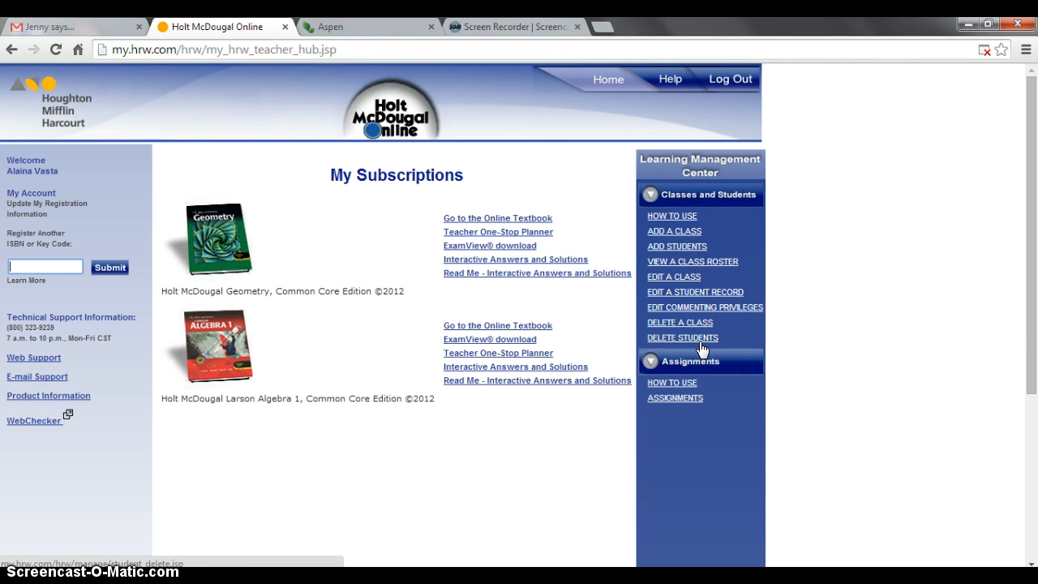
{"action": "left_click", "coordinate": [701, 327]}
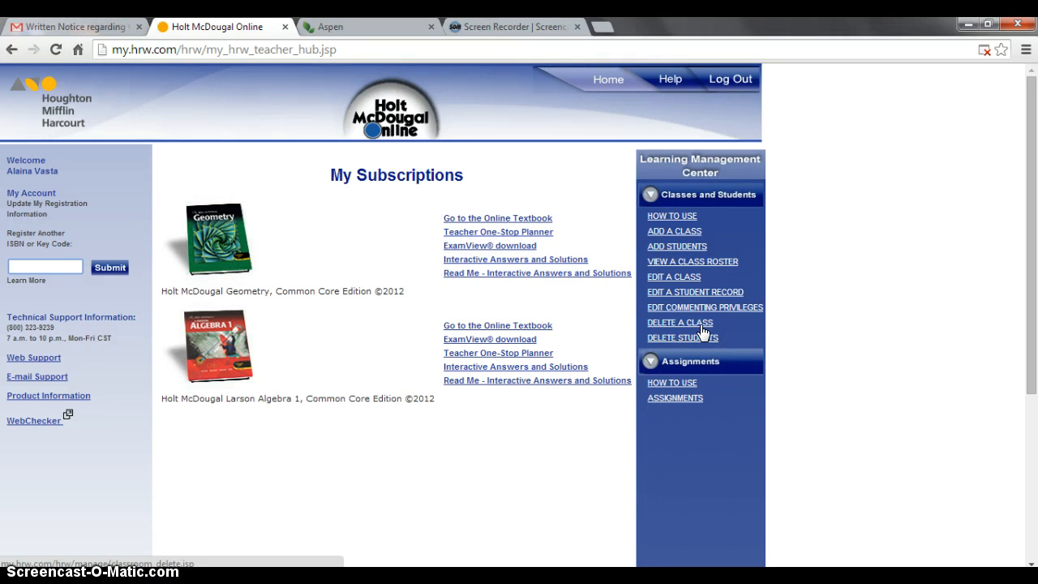
{"action": "left_click", "coordinate": [701, 328]}
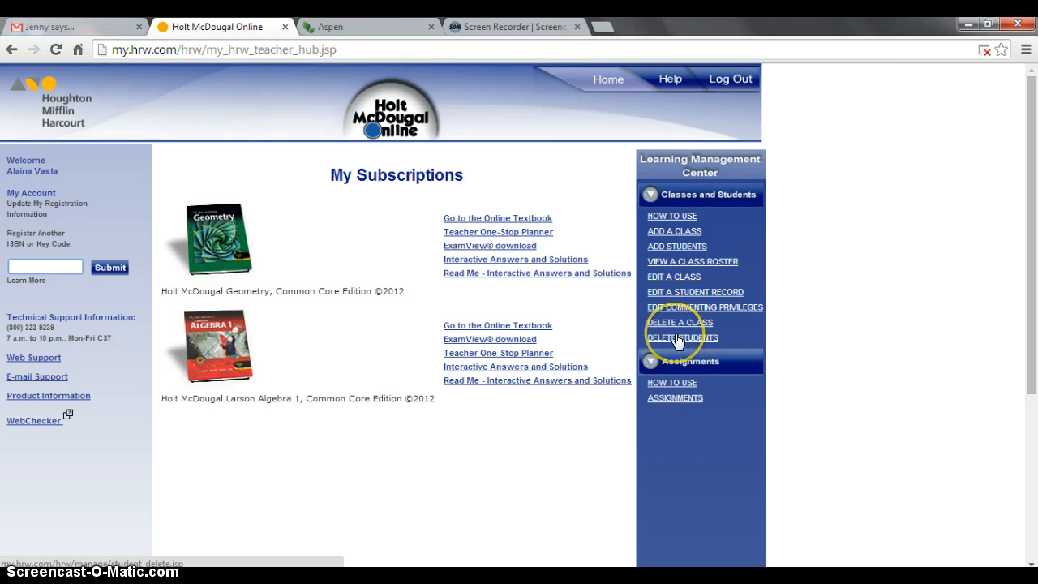
{"action": "left_click", "coordinate": [679, 324]}
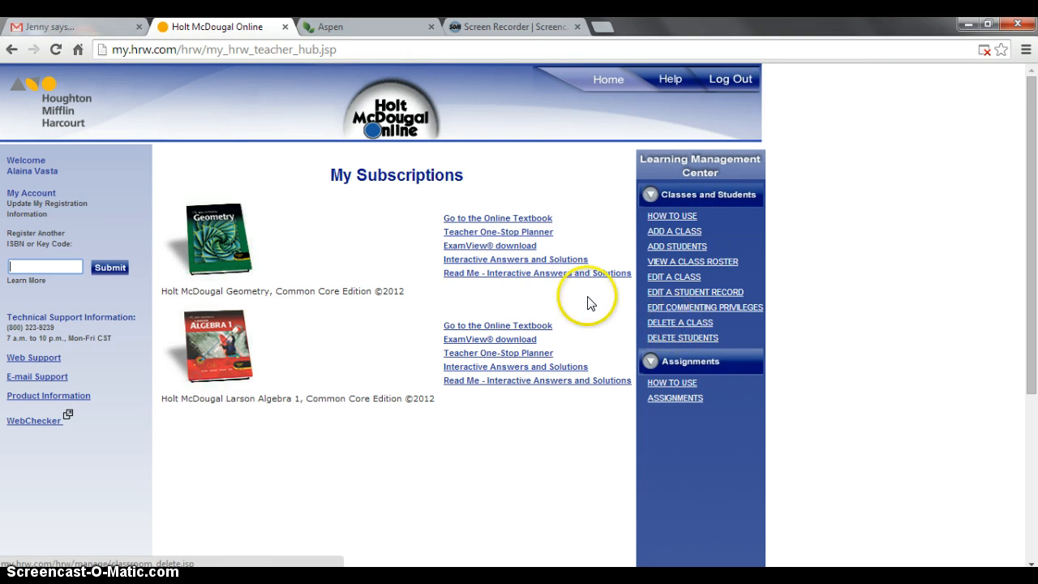
{"action": "left_click", "coordinate": [672, 233]}
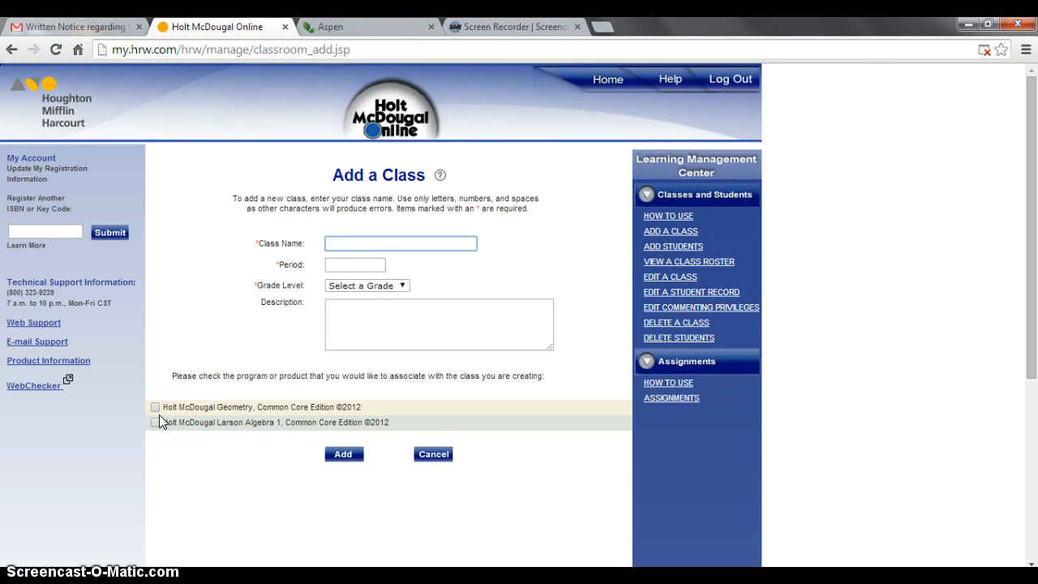
- Go to the Add Students page via ADD STUDENTS in the Learning Management Center
{"action": "left_click", "coordinate": [155, 407]}
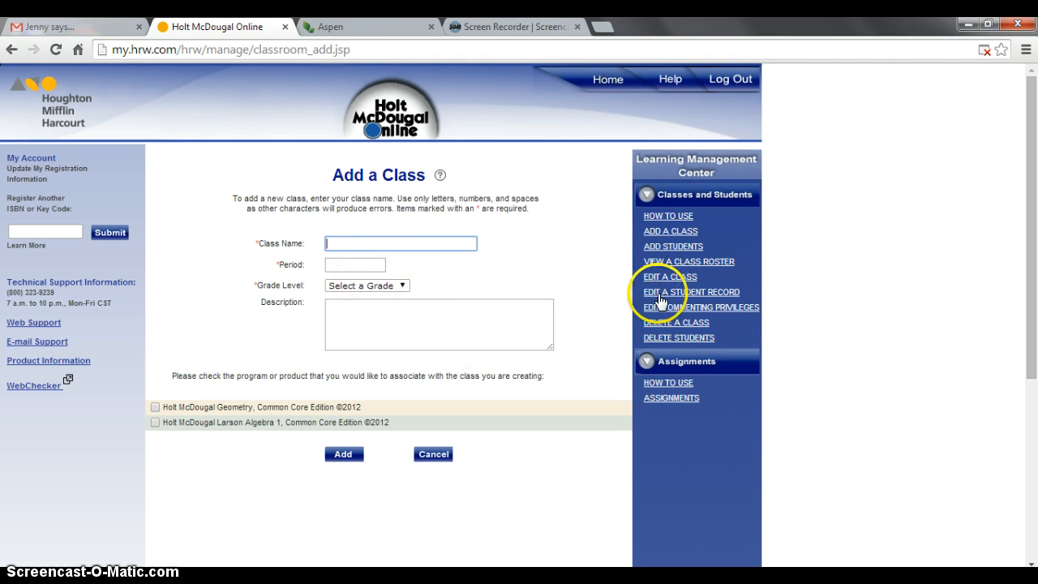
{"action": "left_click", "coordinate": [677, 246]}
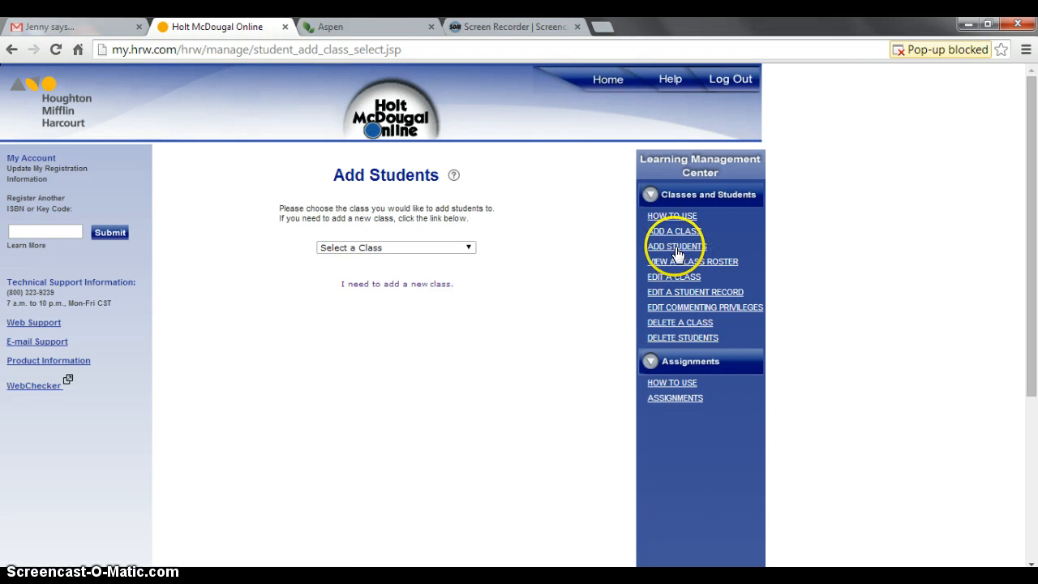
- Choose the Geometry class with One Log in/Password, then switch to the Aspen tab
{"action": "left_click", "coordinate": [389, 250]}
{"action": "left_click", "coordinate": [371, 290]}
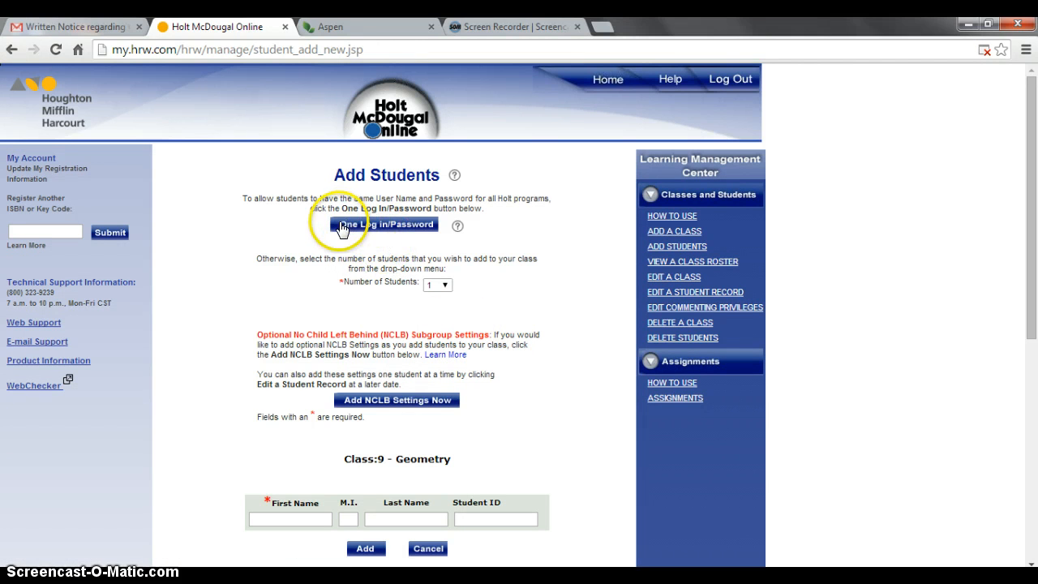
{"action": "left_click", "coordinate": [385, 230]}
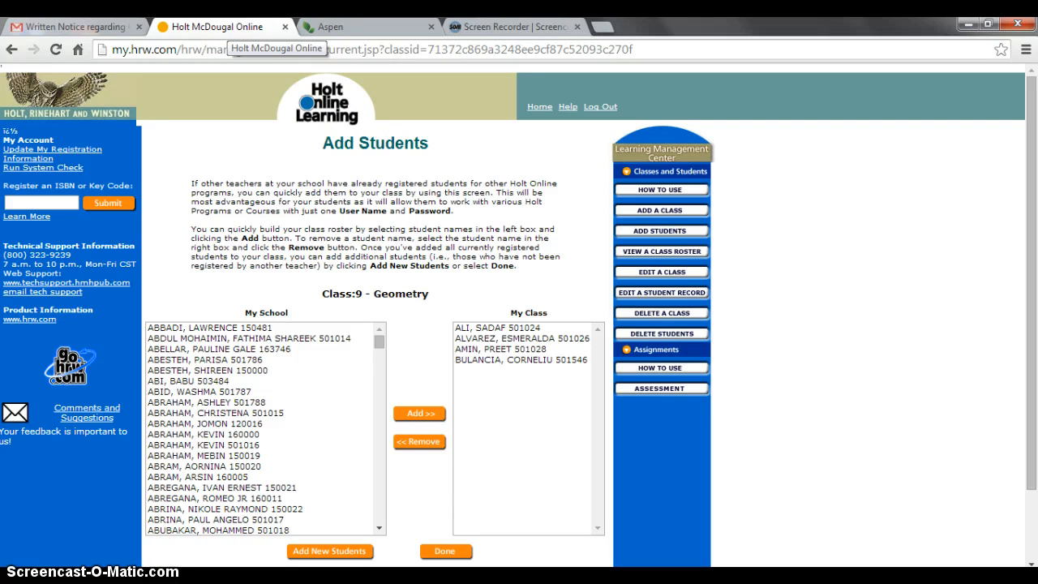
{"action": "left_click", "coordinate": [329, 27]}
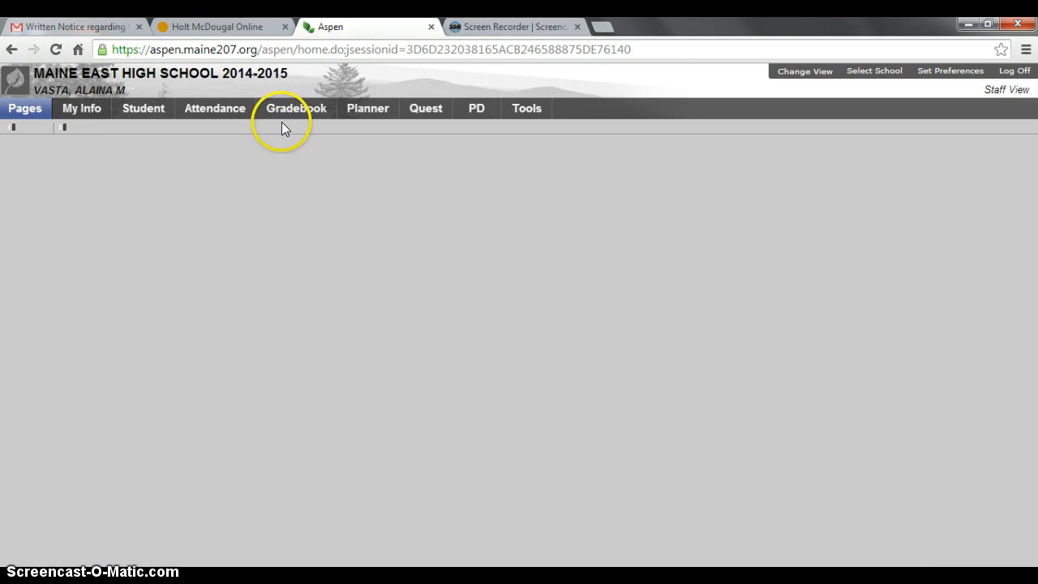
- Reload Aspen and sign in with the Aspen login ID and password
{"action": "left_click", "coordinate": [57, 50]}
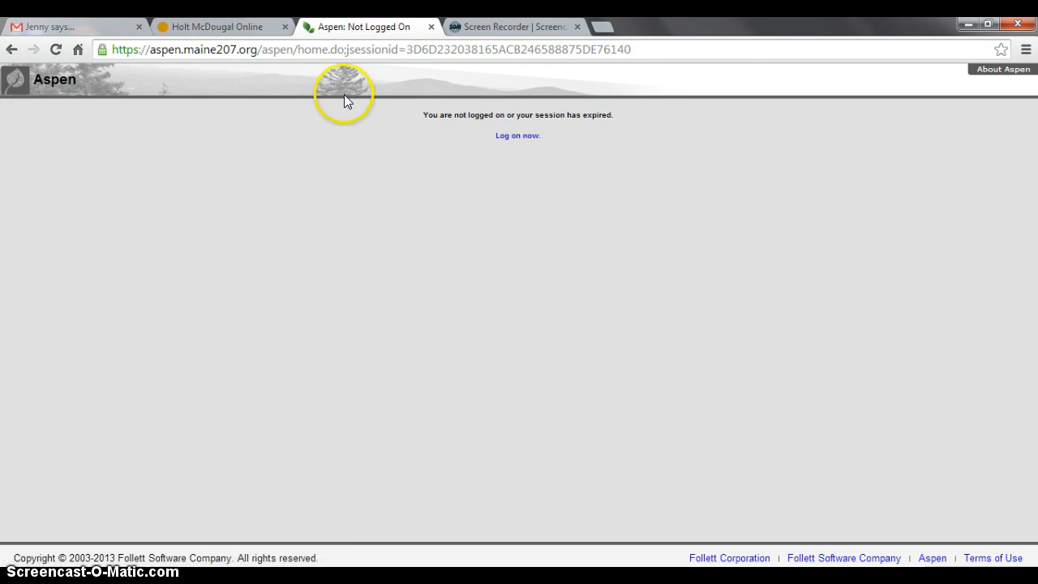
{"action": "left_click", "coordinate": [499, 137]}
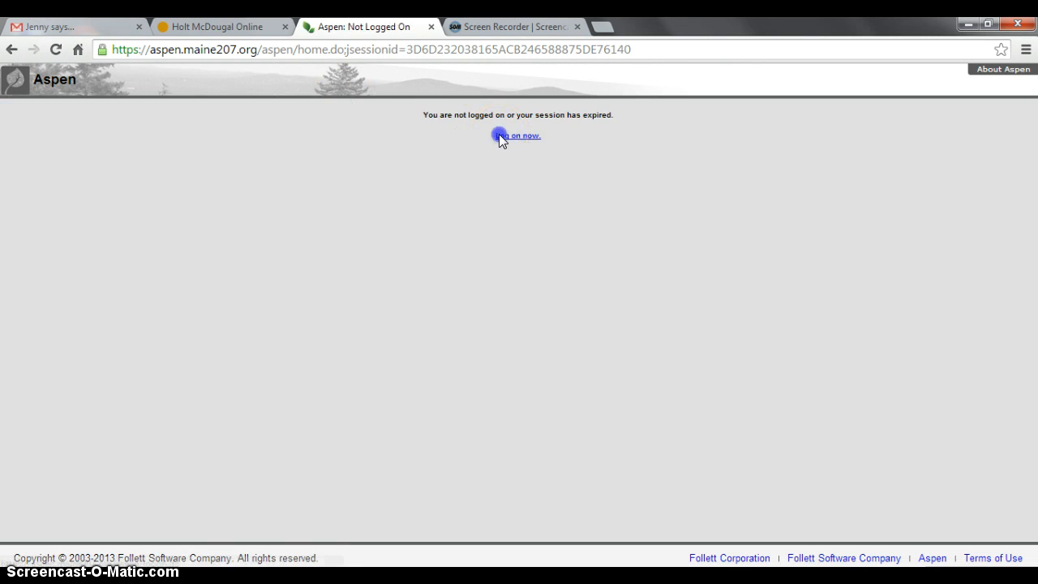
{"action": "type", "text": "AVA"}
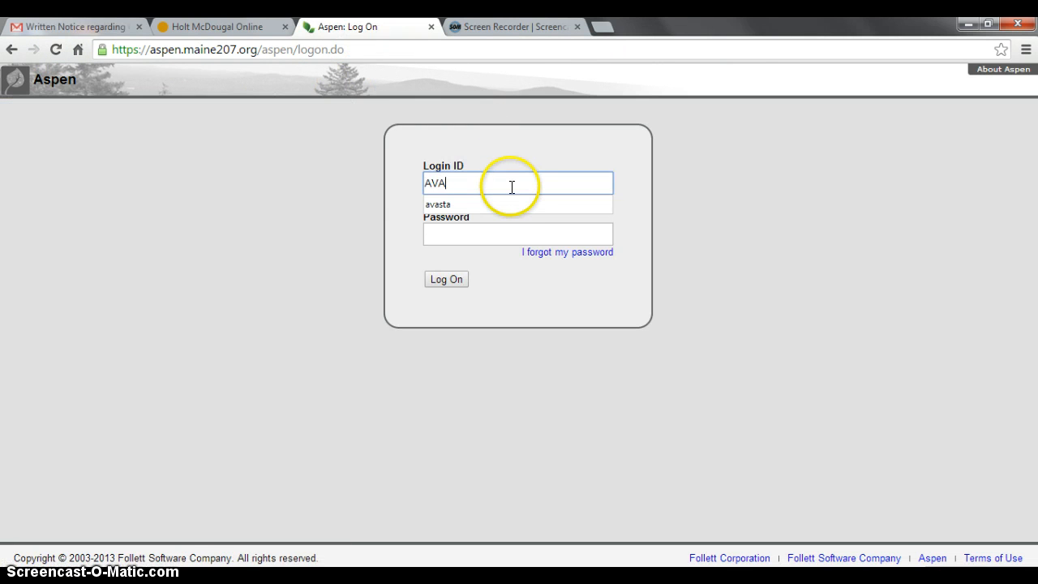
{"action": "key", "text": "BackSpace"}
{"action": "key", "text": "BackSpace"}
{"action": "key", "text": "BackSpace"}
{"action": "type", "text": "avasta"}
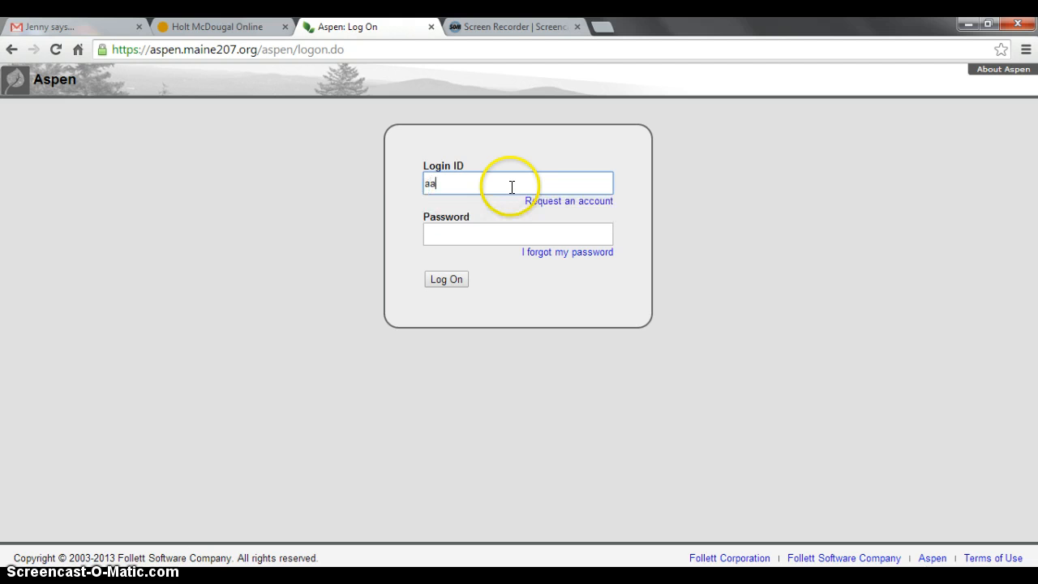
{"action": "key", "text": "Tab"}
{"action": "type", "text": "••••"}
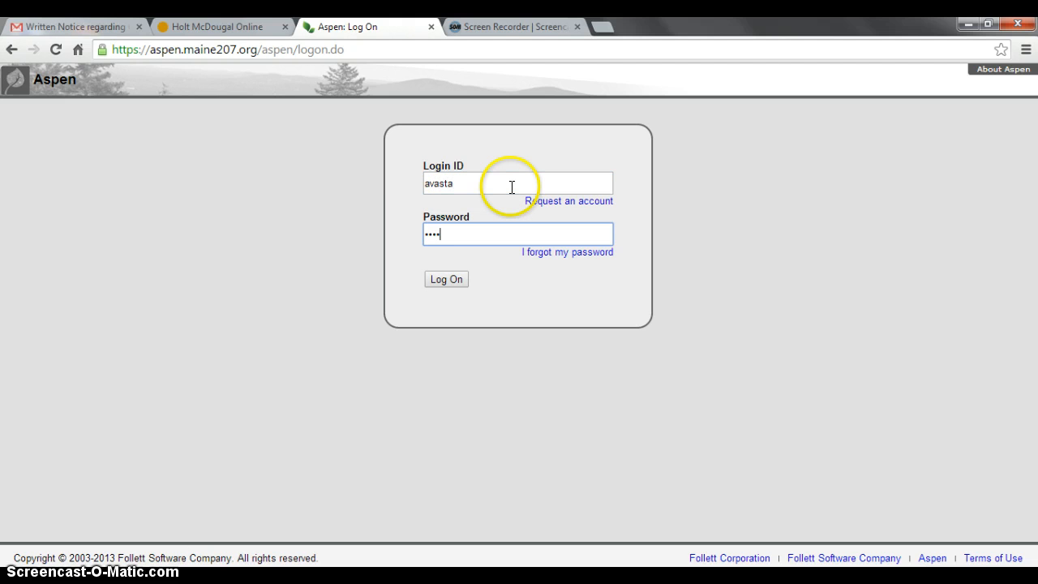
{"action": "type", "text": "•••••"}
{"action": "key", "text": "Return"}
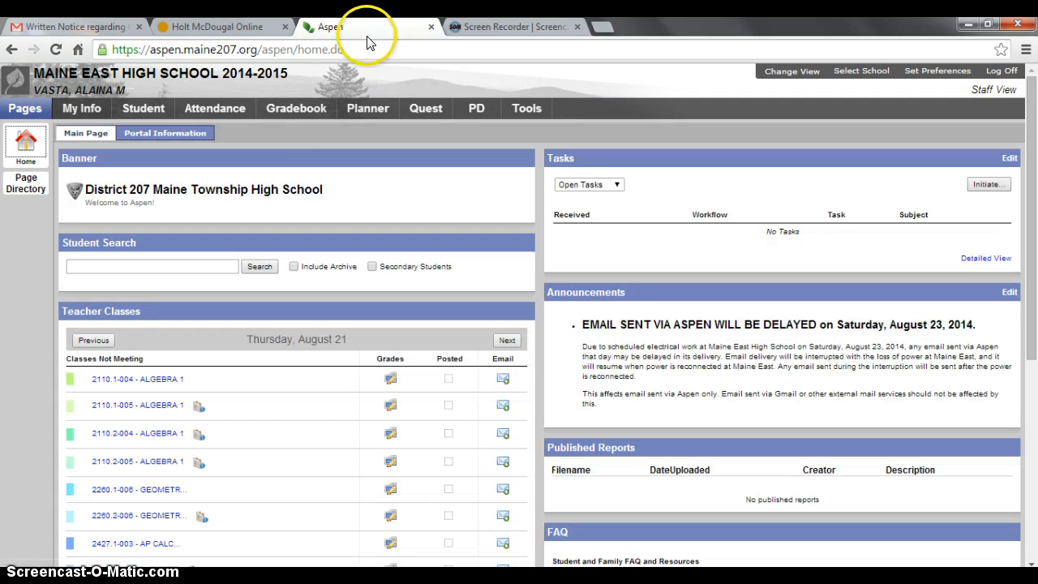
- Open the roster of the 2260.1-006 GEOMETRY SOPH class in the gradebook
{"action": "left_click", "coordinate": [298, 112]}
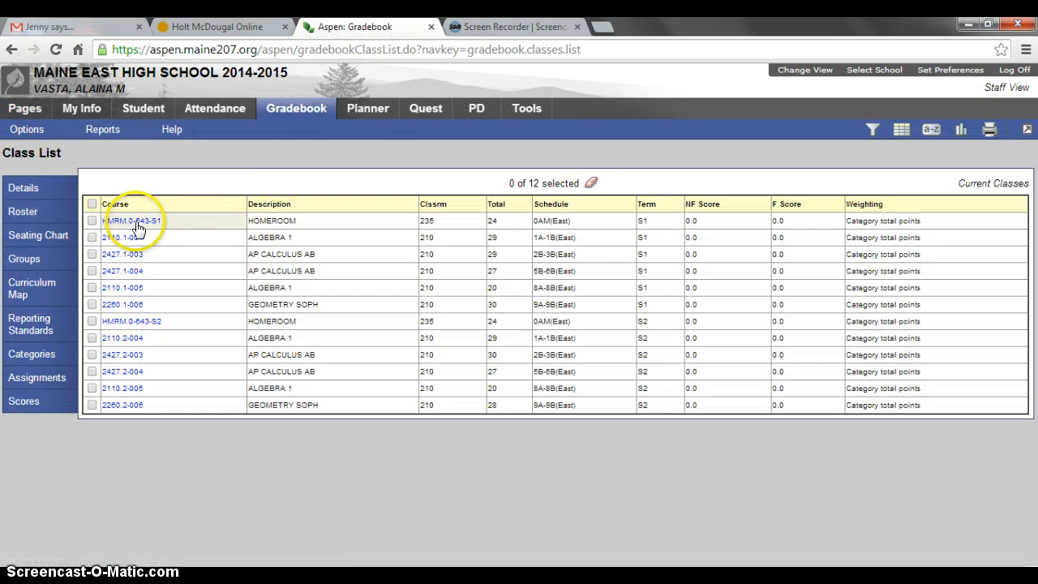
{"action": "left_click", "coordinate": [114, 307]}
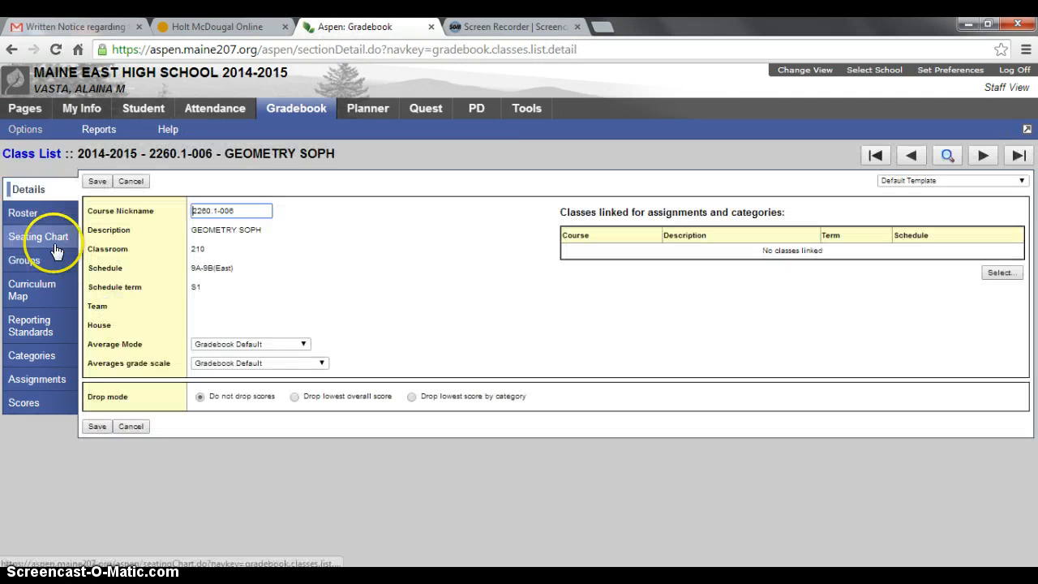
{"action": "left_click", "coordinate": [52, 217]}
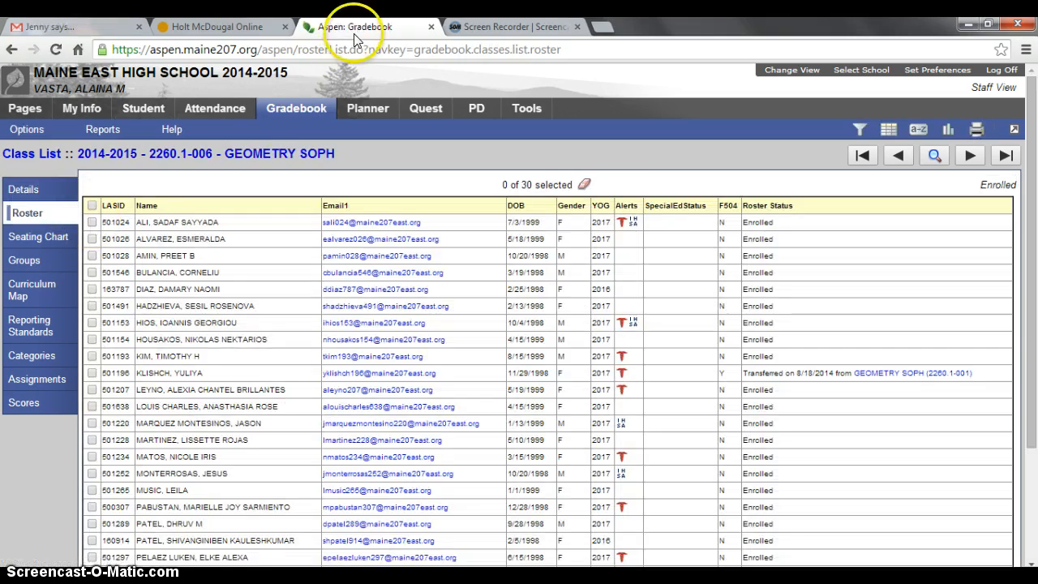
- Dock the Aspen roster window on the left half and return to Holt McDougal
{"action": "left_click_drag", "start_coordinate": [357, 27], "coordinate": [81, 22]}
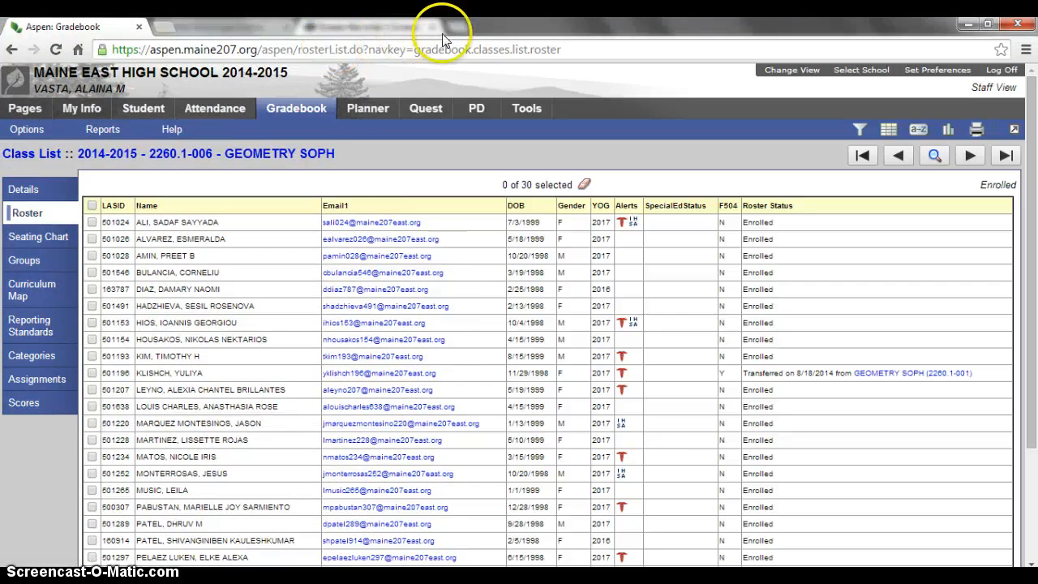
{"action": "left_click_drag", "start_coordinate": [442, 33], "coordinate": [1, 36]}
{"action": "left_click", "coordinate": [549, 36]}
{"action": "left_click", "coordinate": [252, 27]}
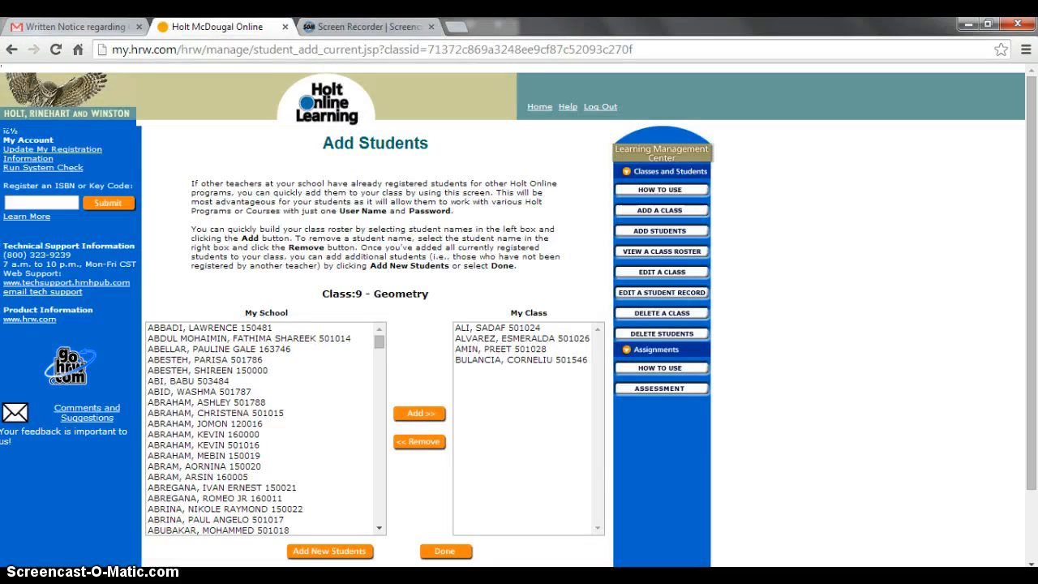
- Dock Holt on the right and add the next Aspen roster student to My Class
{"action": "left_click_drag", "start_coordinate": [478, 20], "coordinate": [1036, 49]}
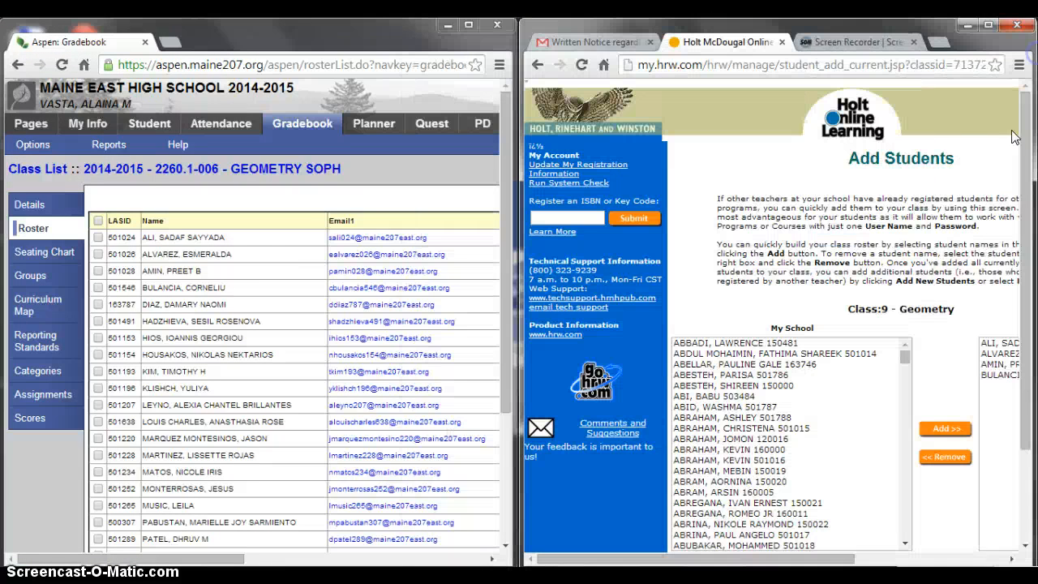
{"action": "left_click", "coordinate": [922, 460]}
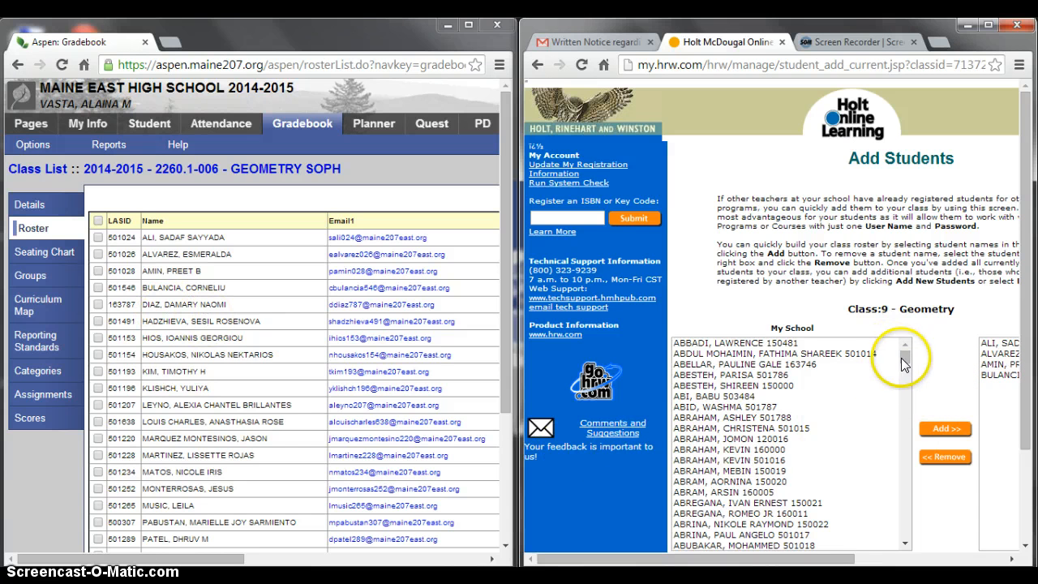
{"action": "left_click_drag", "start_coordinate": [904, 358], "coordinate": [906, 400]}
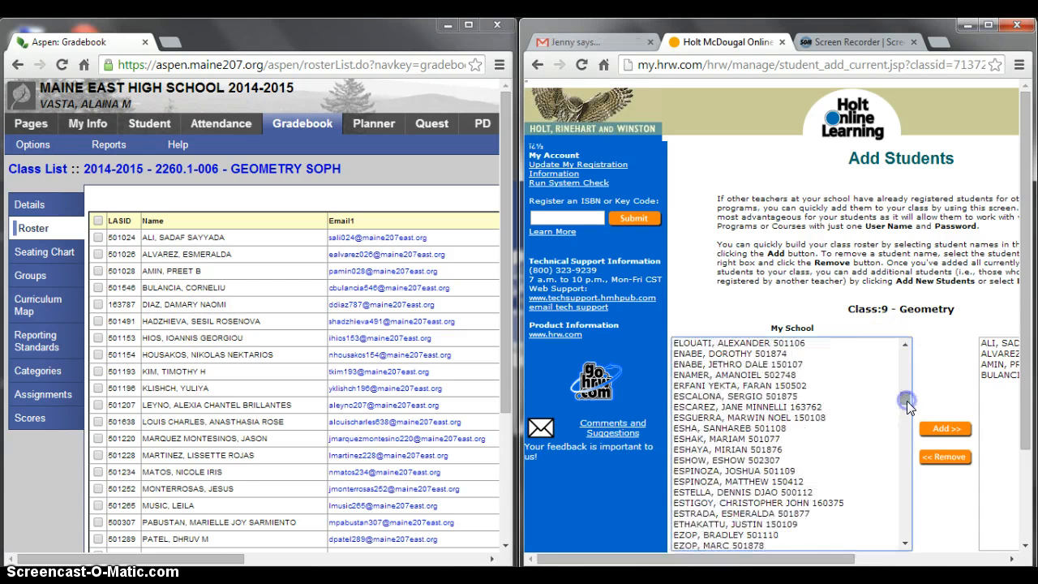
{"action": "scroll", "coordinate": [804, 445], "scroll_direction": "up", "scroll_amount": 4}
{"action": "scroll", "coordinate": [801, 450], "scroll_direction": "up", "scroll_amount": 8}
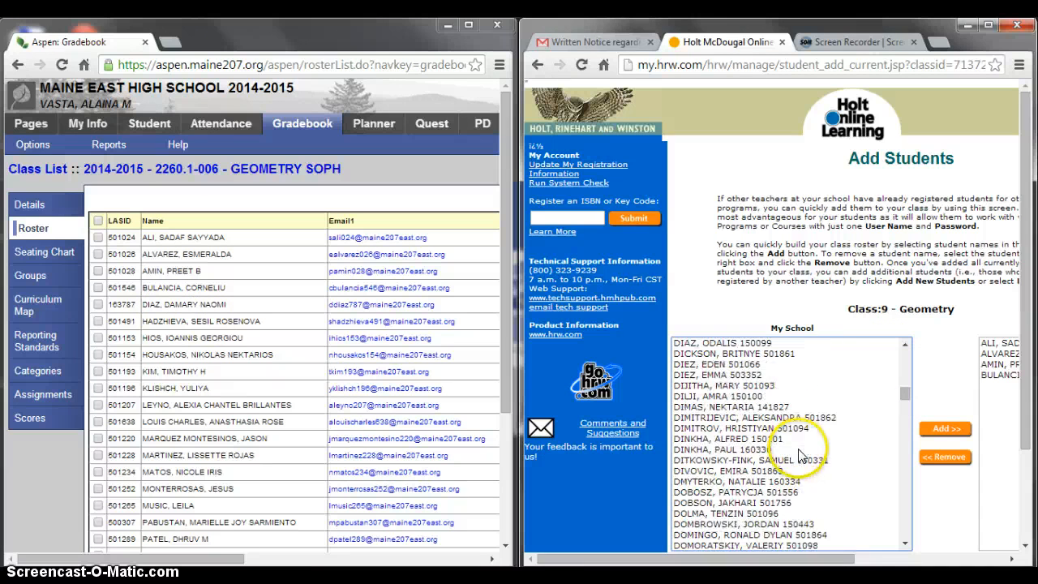
{"action": "left_click", "coordinate": [730, 407]}
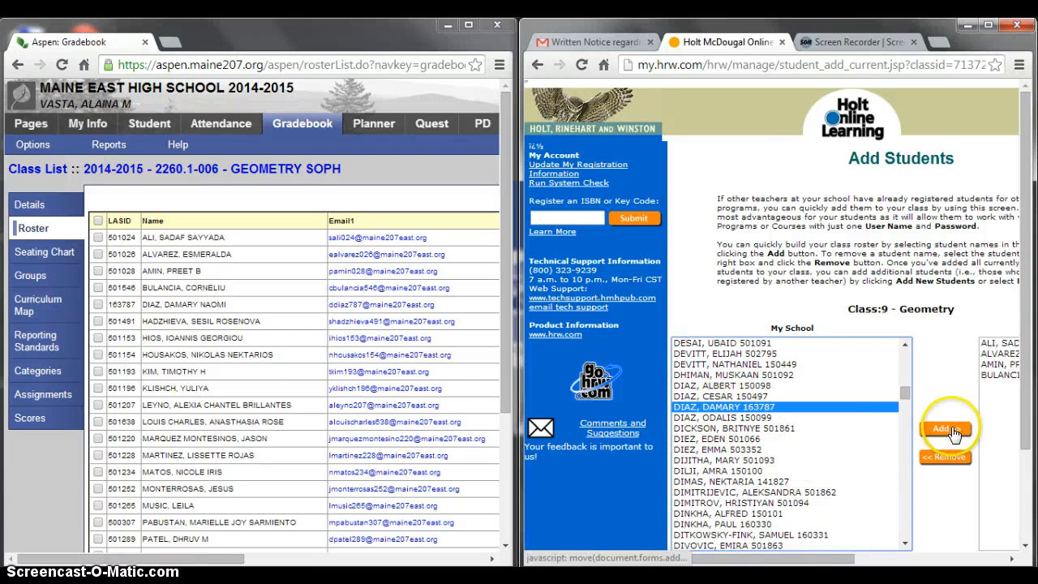
{"action": "left_click", "coordinate": [946, 430]}
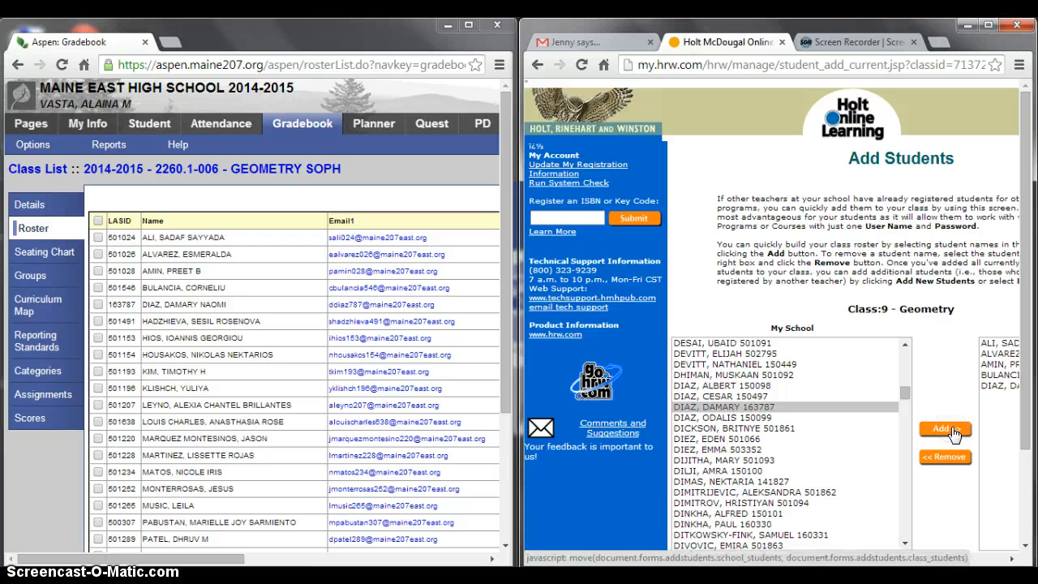
- Add one more Aspen roster student from My School to the Geometry class
{"action": "left_click", "coordinate": [905, 394]}
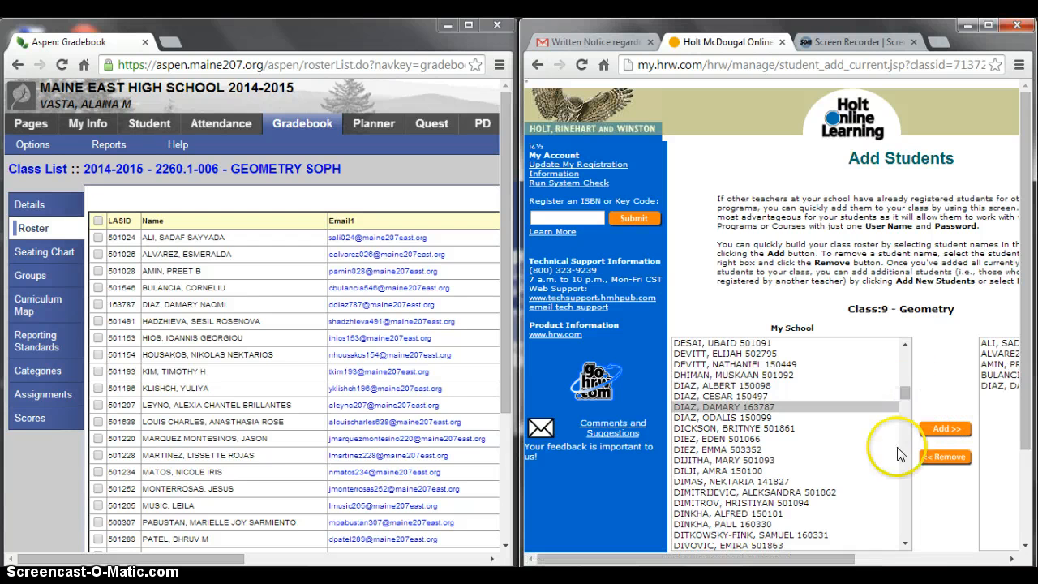
{"action": "left_click", "coordinate": [904, 544]}
{"action": "left_click_drag", "start_coordinate": [904, 544], "coordinate": [904, 547]}
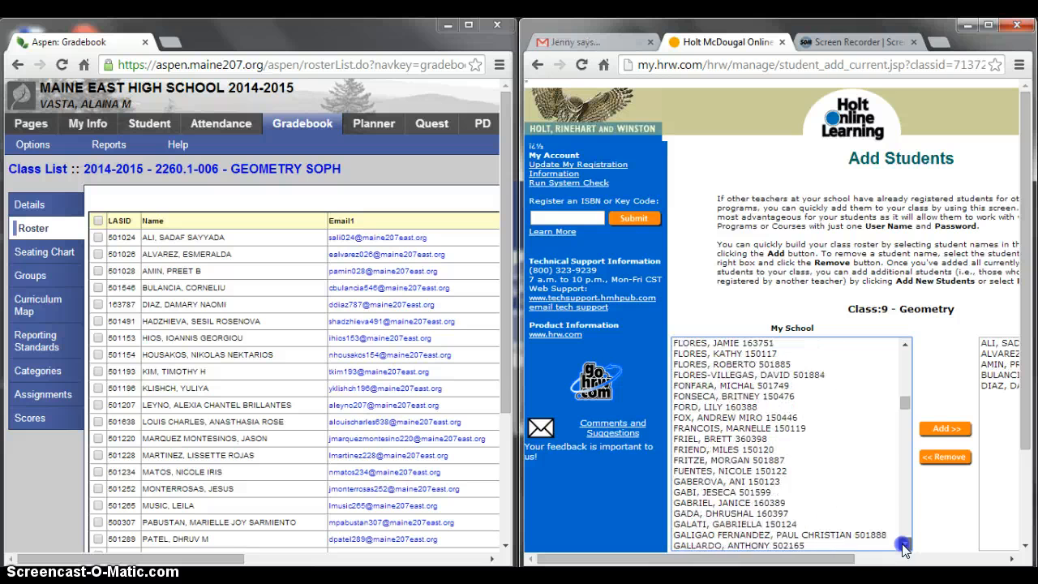
{"action": "scroll", "coordinate": [862, 493], "scroll_direction": "down", "scroll_amount": 15}
{"action": "scroll", "coordinate": [755, 496], "scroll_direction": "down", "scroll_amount": 5}
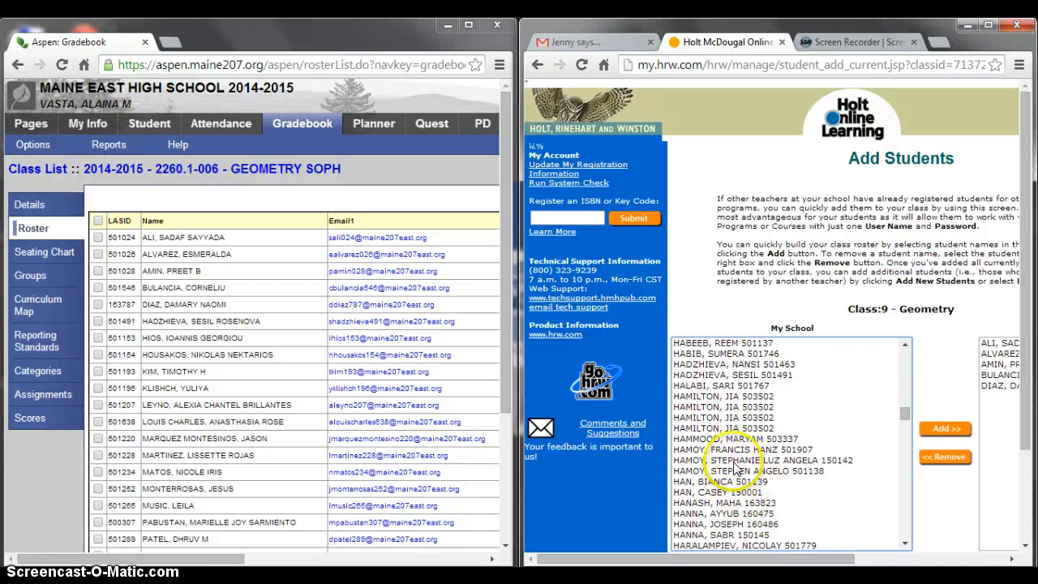
{"action": "left_click", "coordinate": [742, 376]}
{"action": "left_click", "coordinate": [935, 430]}
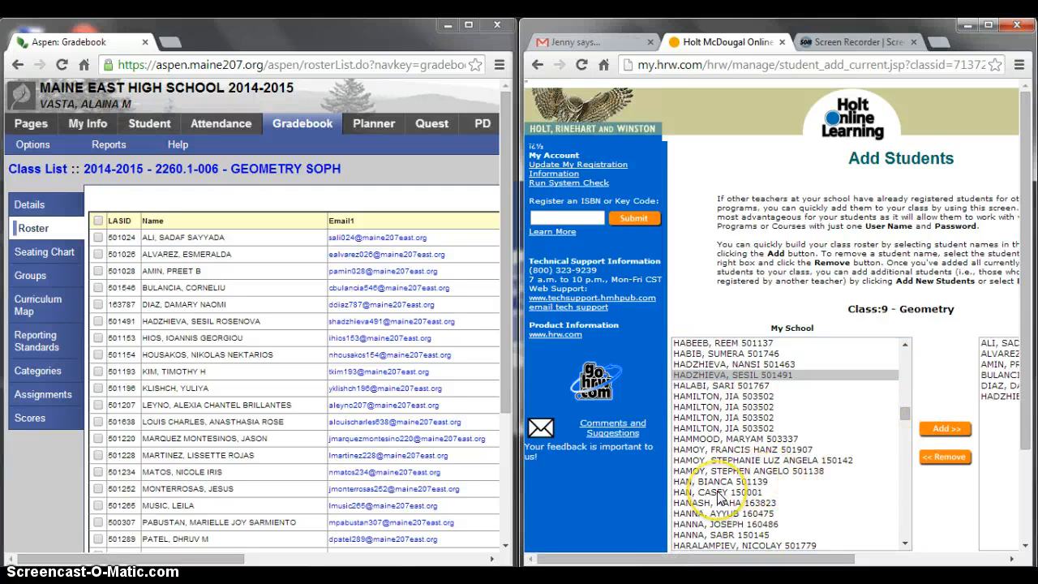
{"action": "scroll", "coordinate": [932, 519], "scroll_direction": "down", "scroll_amount": 2}
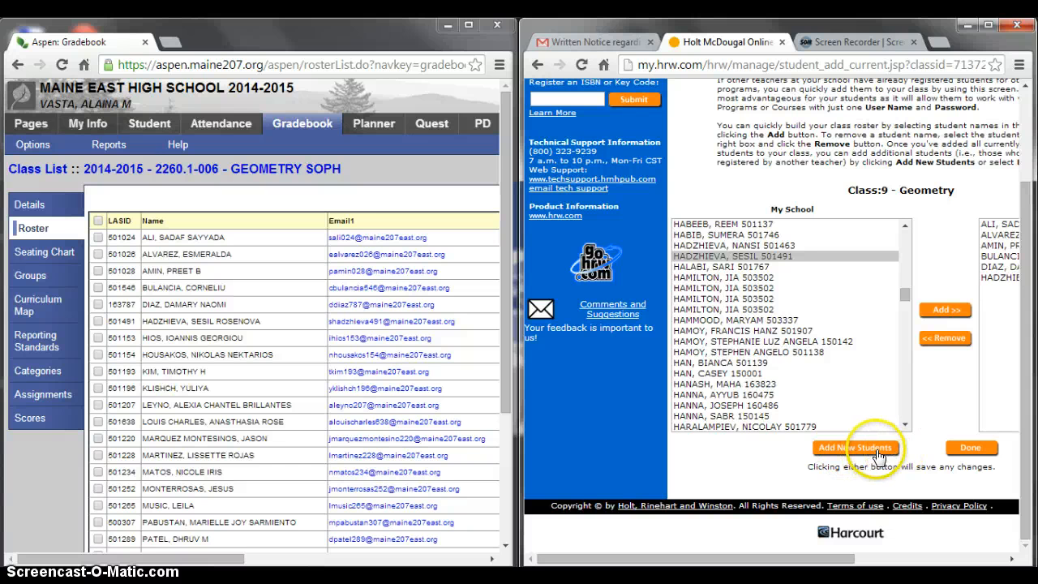
- Save the class list and view the Geometry, 9 roster's usernames and passwords
{"action": "left_click", "coordinate": [877, 450]}
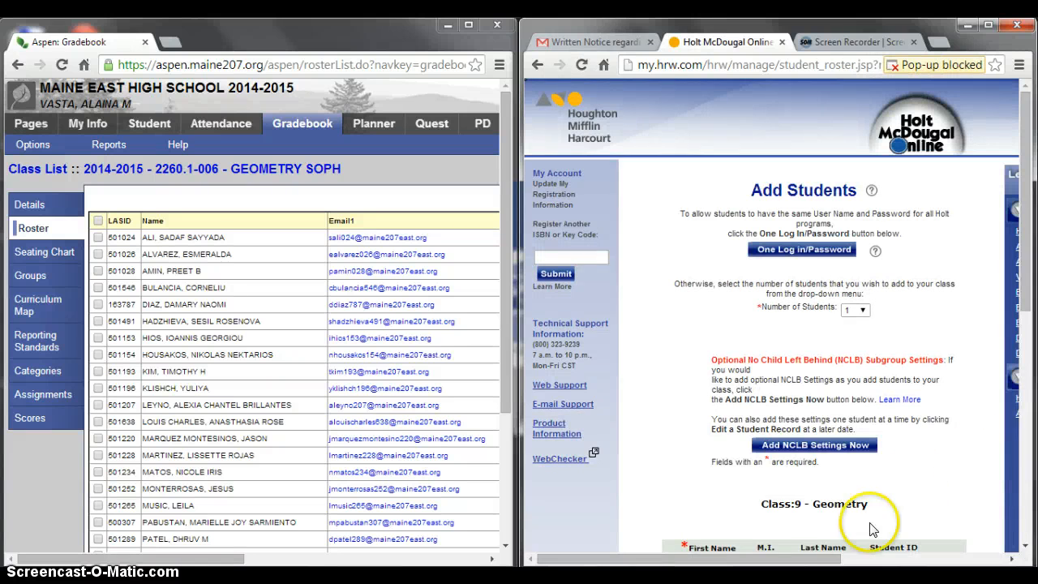
{"action": "left_click_drag", "start_coordinate": [826, 559], "coordinate": [912, 559]}
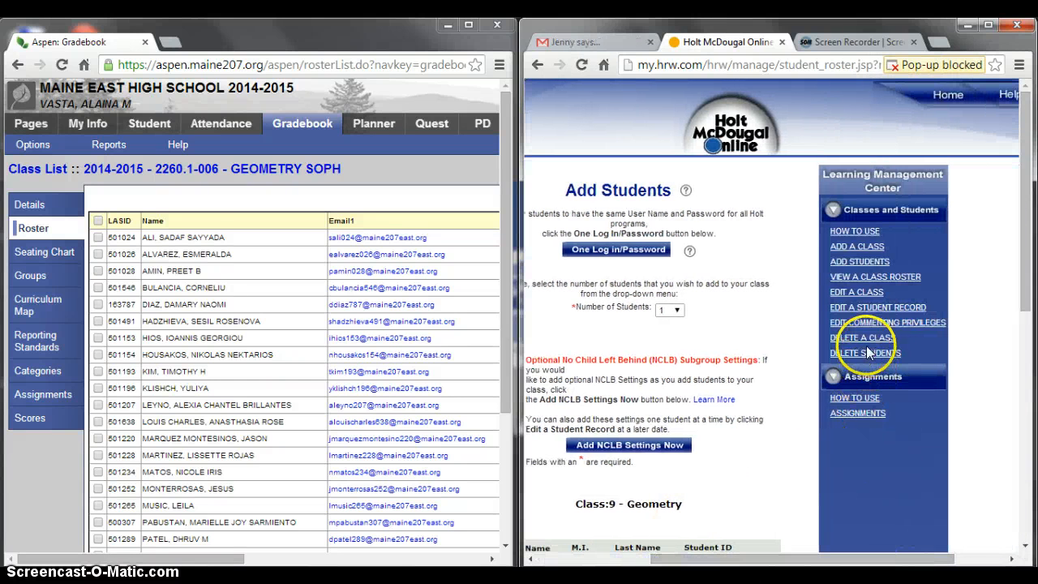
{"action": "left_click", "coordinate": [864, 274]}
{"action": "left_click", "coordinate": [892, 249]}
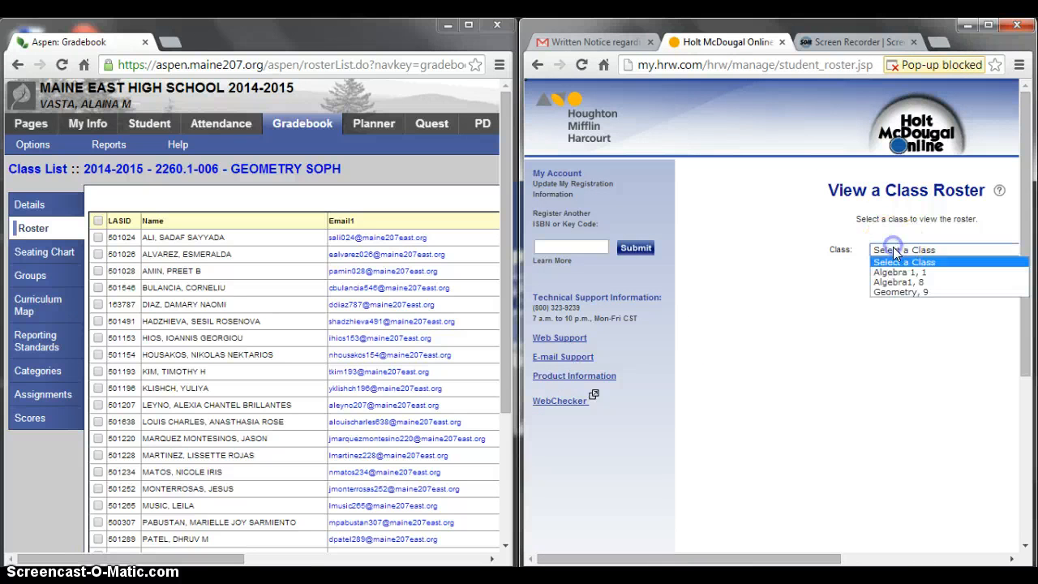
{"action": "left_click", "coordinate": [892, 289]}
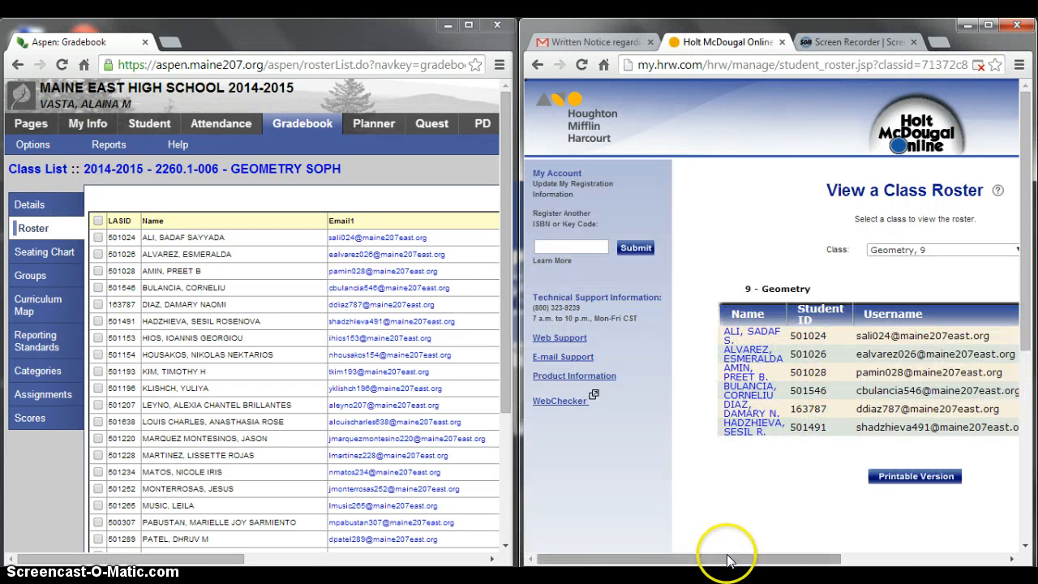
{"action": "left_click_drag", "start_coordinate": [725, 557], "coordinate": [800, 561]}
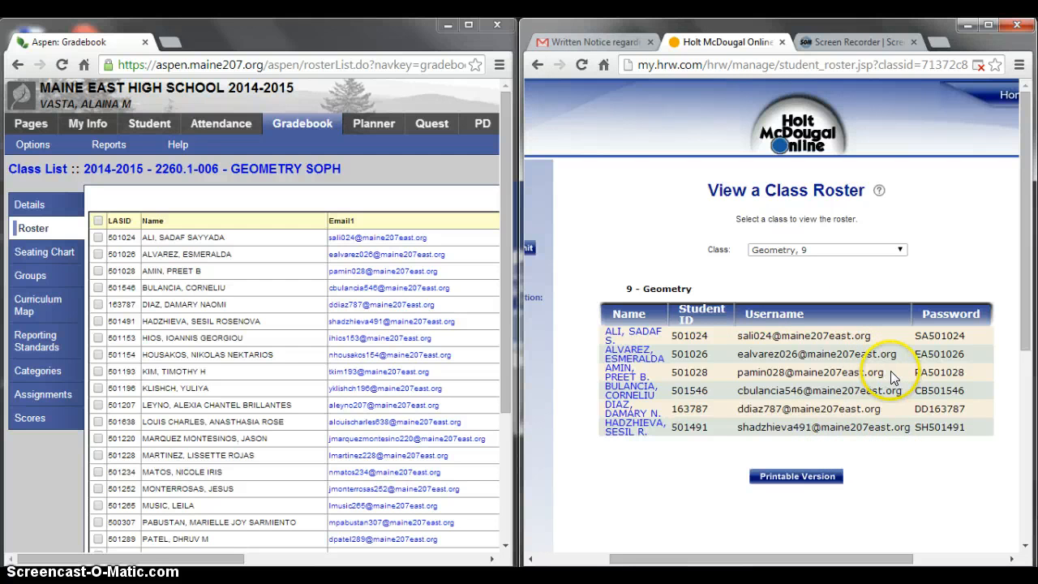
{"action": "left_click_drag", "start_coordinate": [843, 559], "coordinate": [937, 558]}
- Return to Add Students for Geometry, 9 and start a new student's first name
{"action": "left_click", "coordinate": [947, 261]}
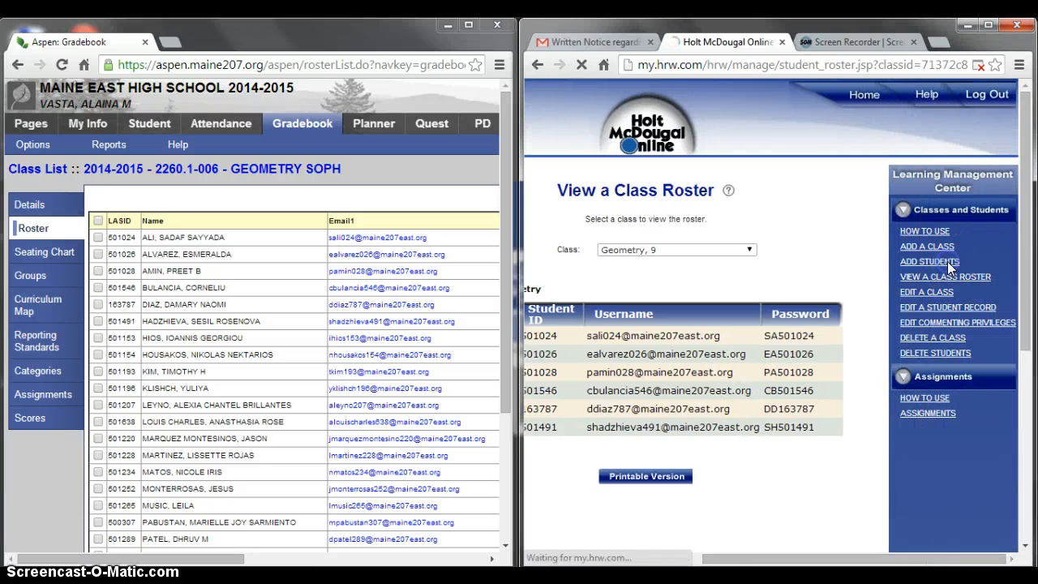
{"action": "left_click", "coordinate": [798, 283]}
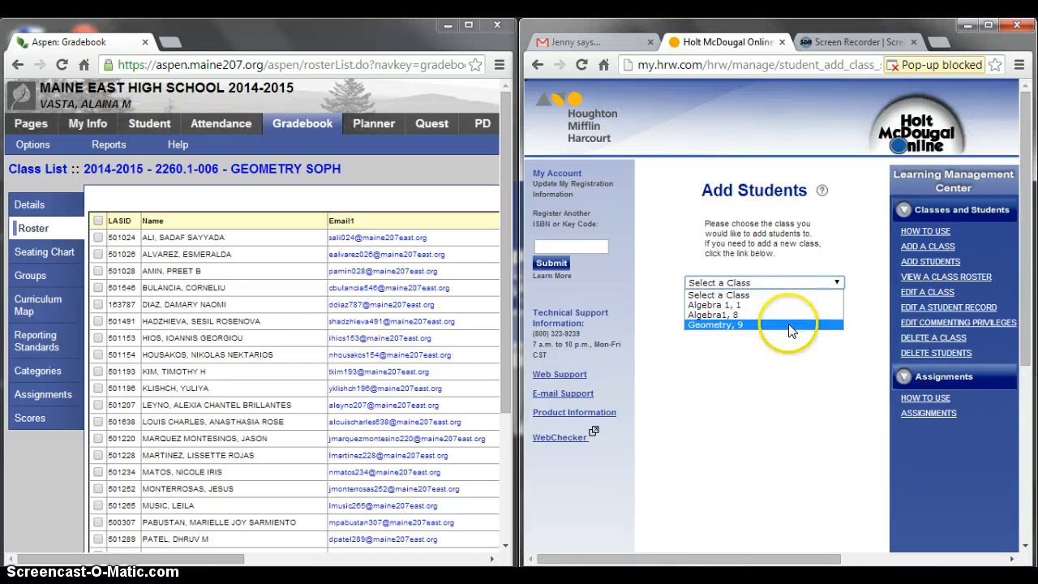
{"action": "left_click", "coordinate": [739, 325]}
{"action": "scroll", "coordinate": [799, 436], "scroll_direction": "down", "scroll_amount": 3}
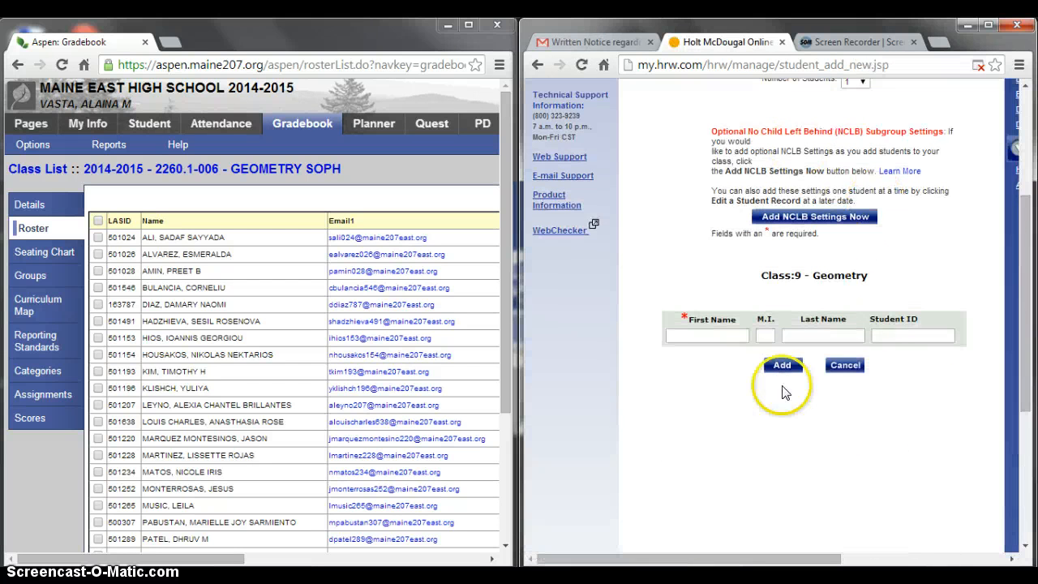
{"action": "left_click", "coordinate": [718, 338]}
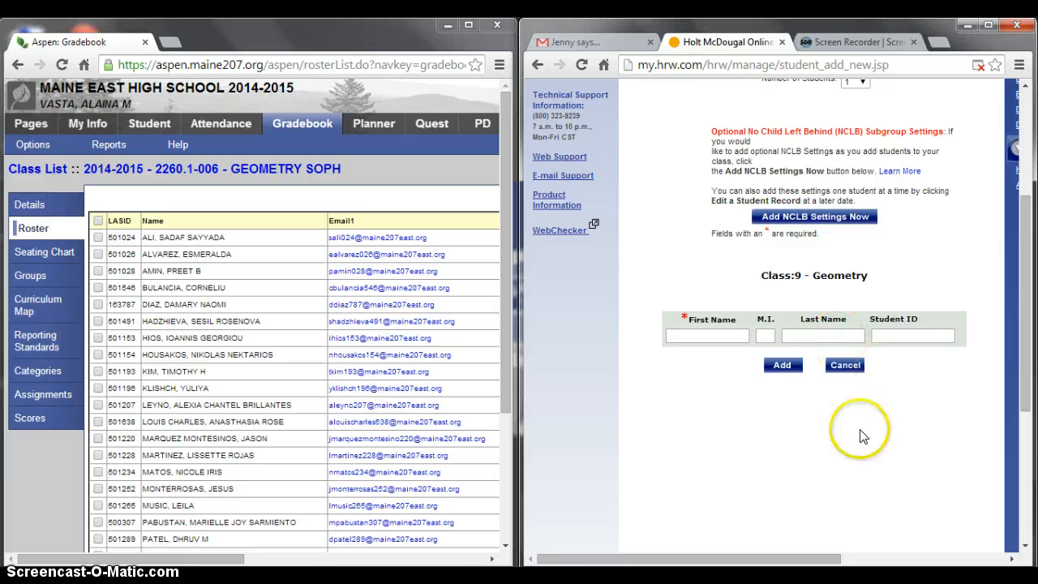